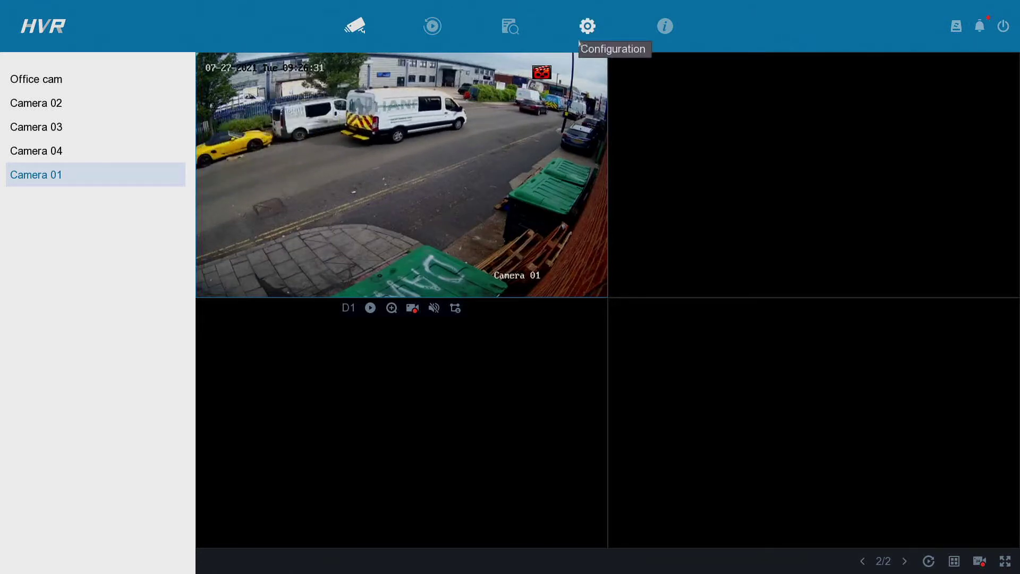
Step: Go to Configuration > Event > Smart Event
click(587, 27)
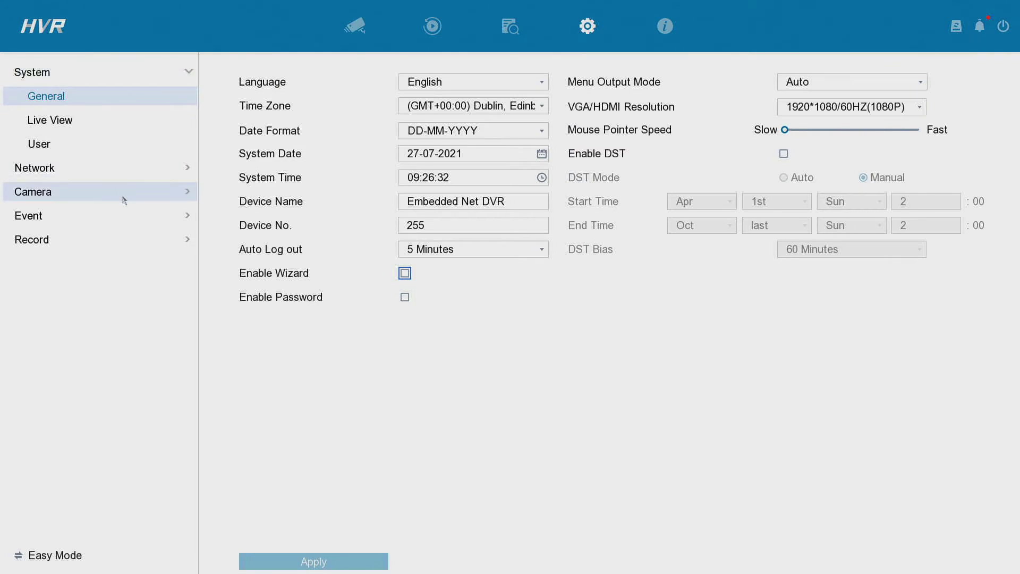
click(28, 215)
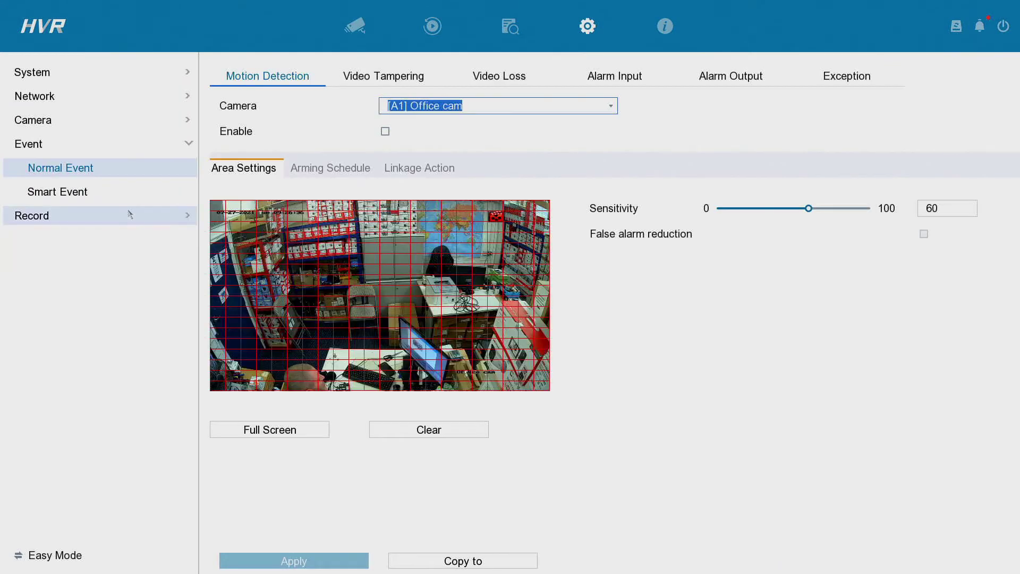
click(111, 193)
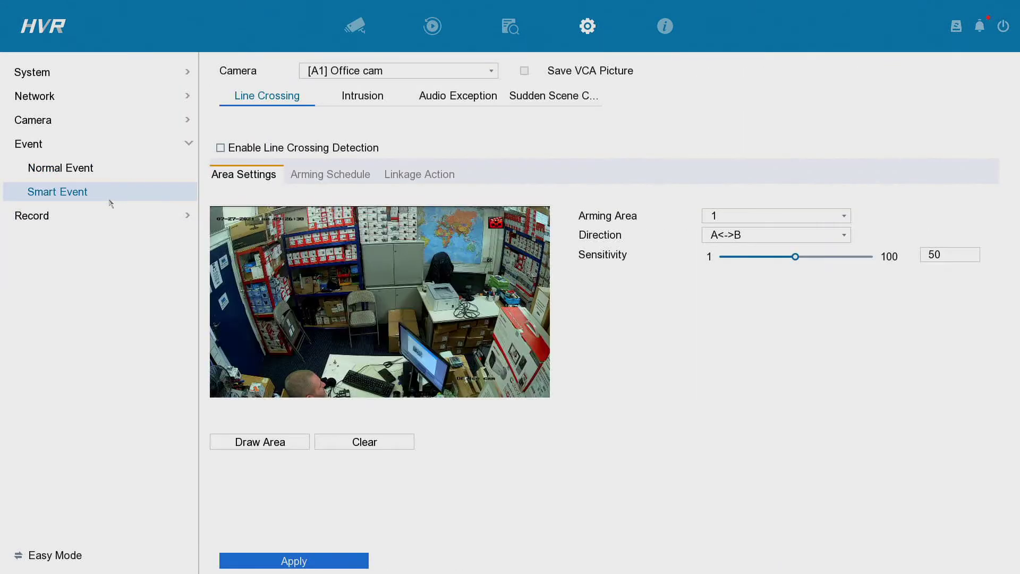
Step: Select [D1] Camera 01 and review its crossing direction and VCA picture-saving options
click(383, 70)
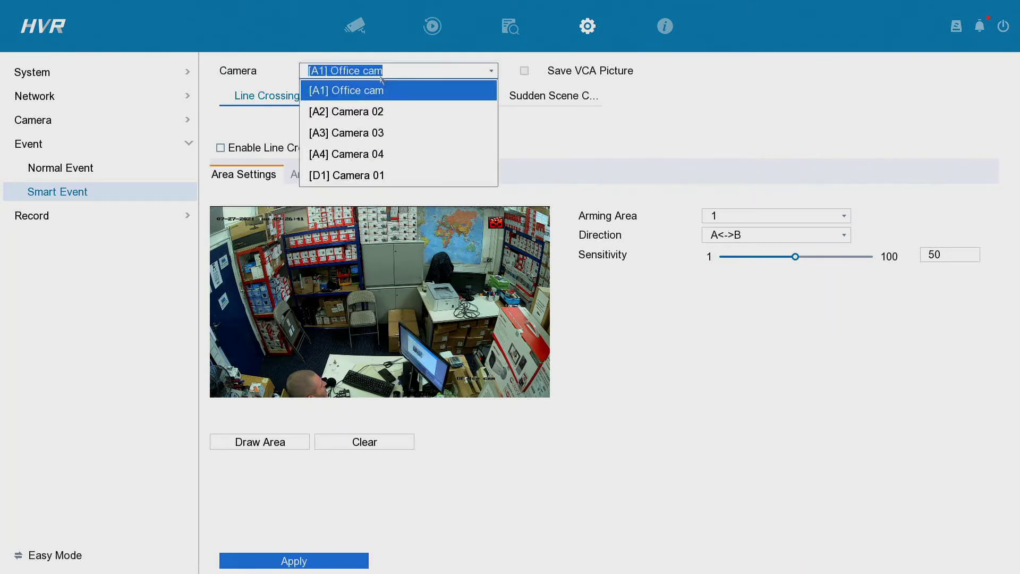
click(363, 175)
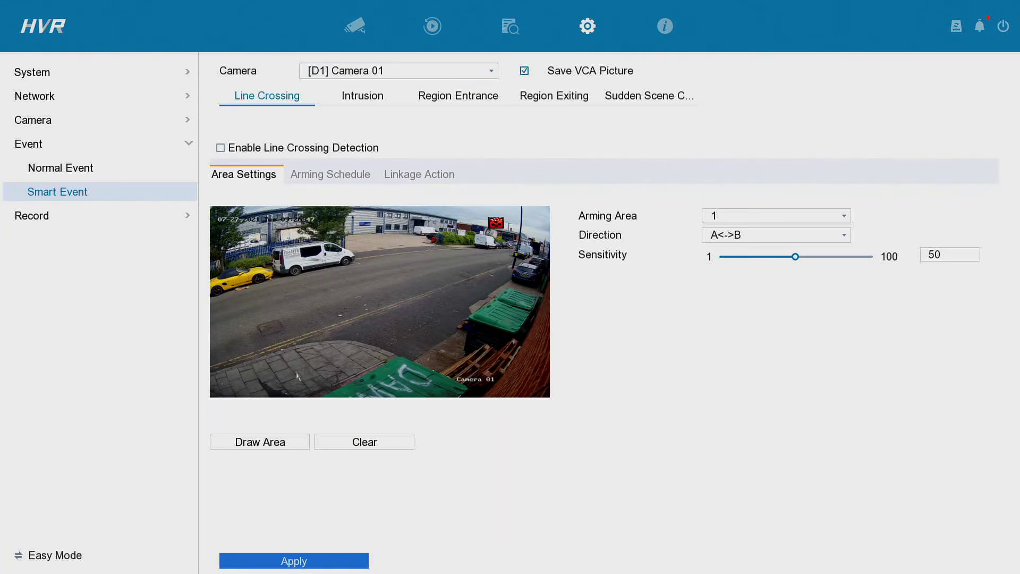
click(741, 237)
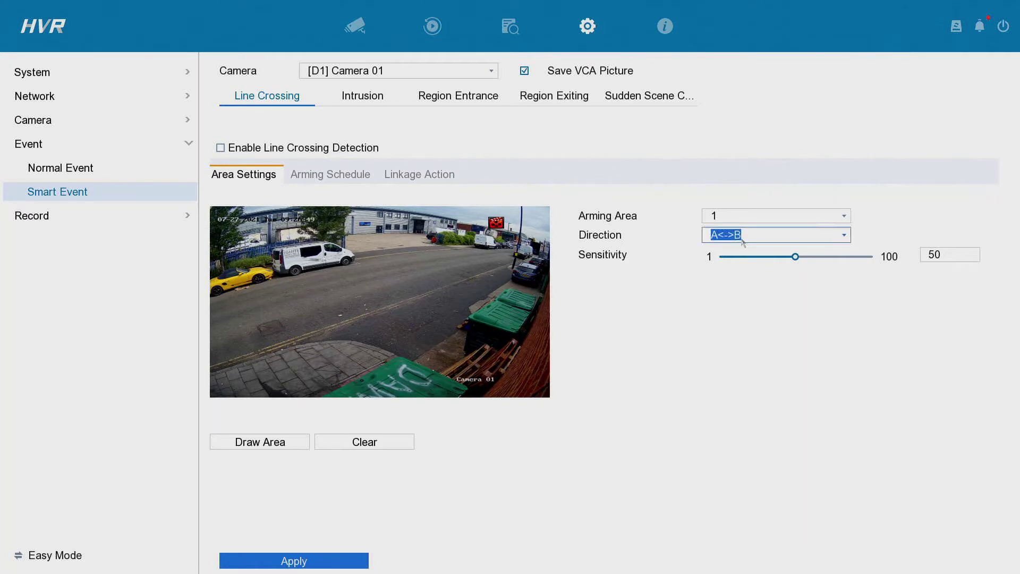
click(695, 245)
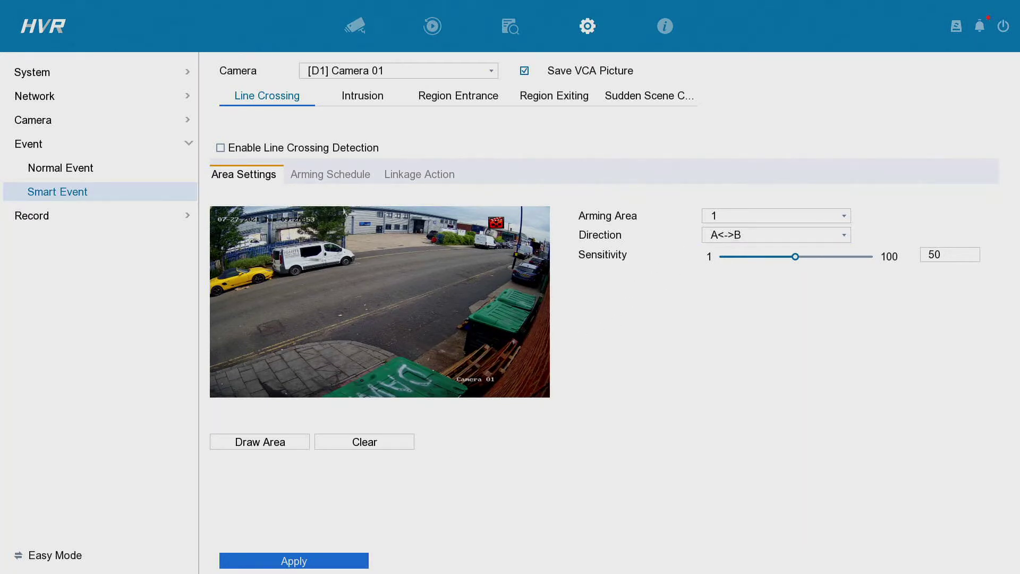
Step: Enable line crossing on Camera 01, draw a pavement line, keep Direction A<->B, and apply
click(301, 152)
click(255, 440)
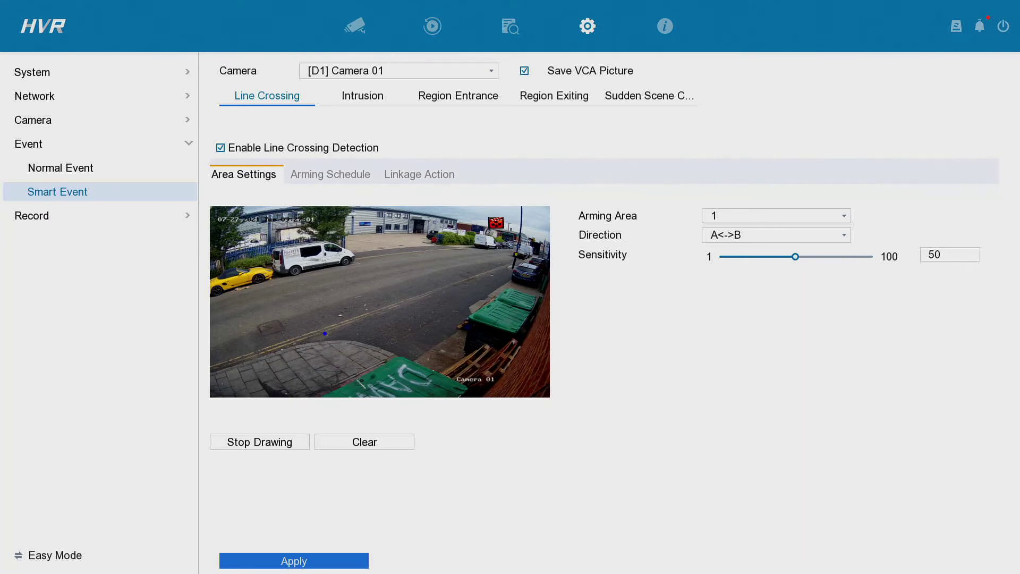
click(358, 375)
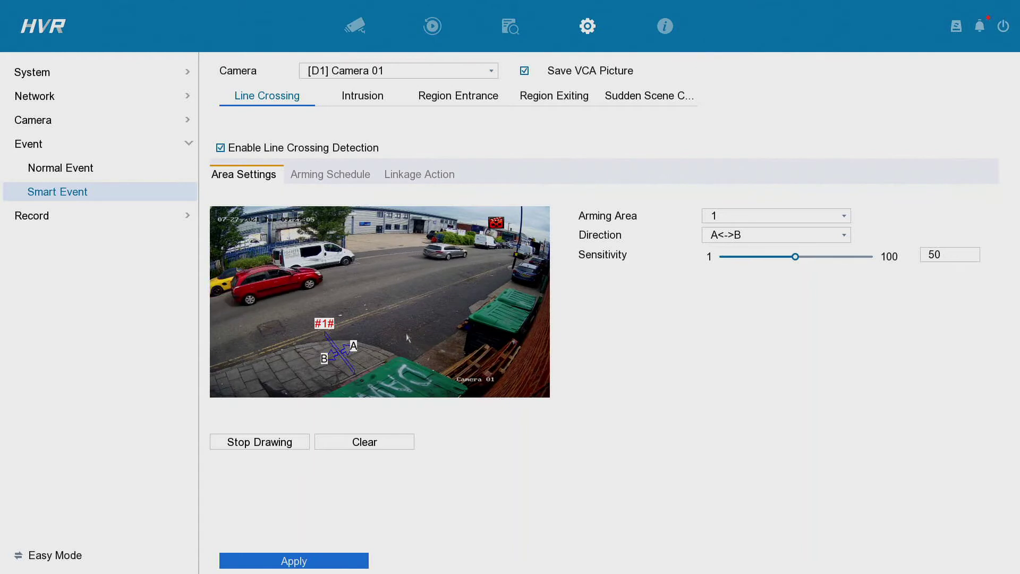
click(745, 236)
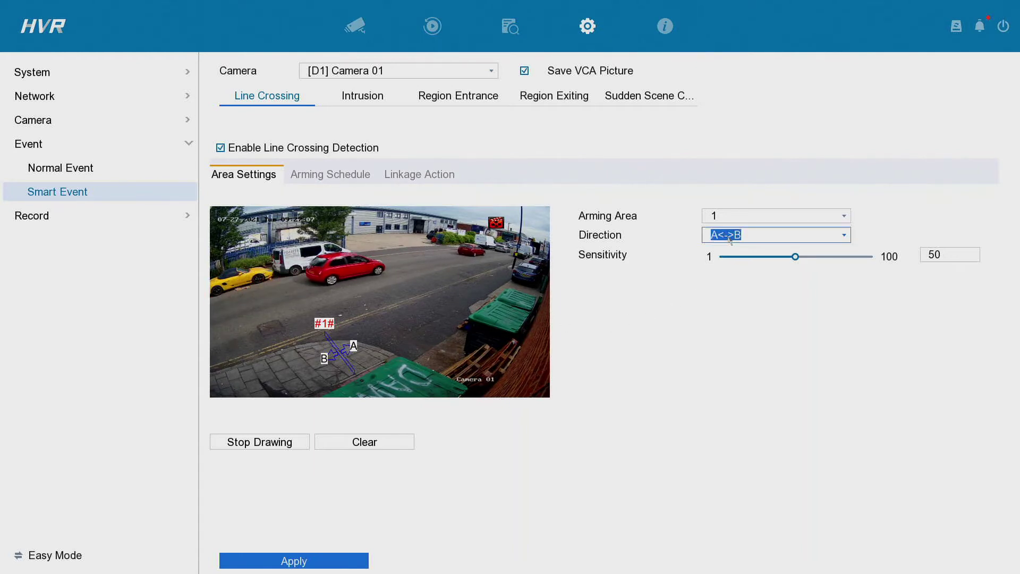
click(917, 258)
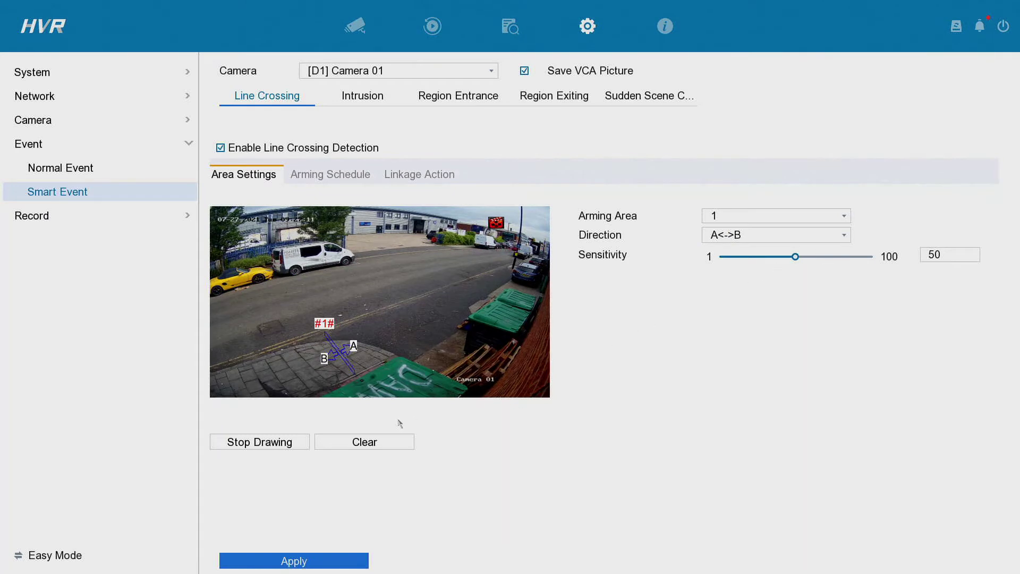
click(350, 562)
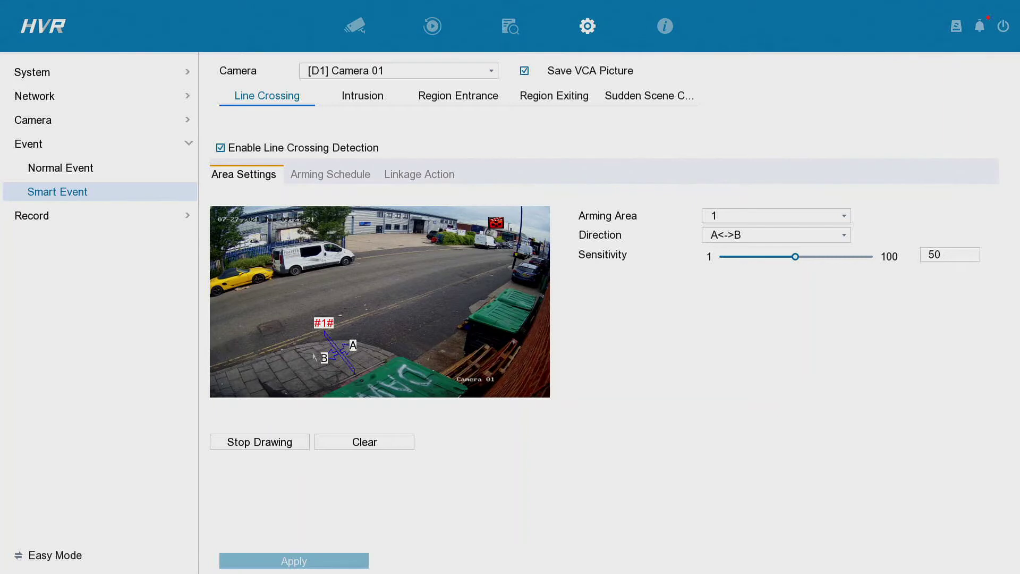
Step: Check the all-week arming schedule, enable Audible Warning and Notify Surveillance Center, and apply
click(327, 176)
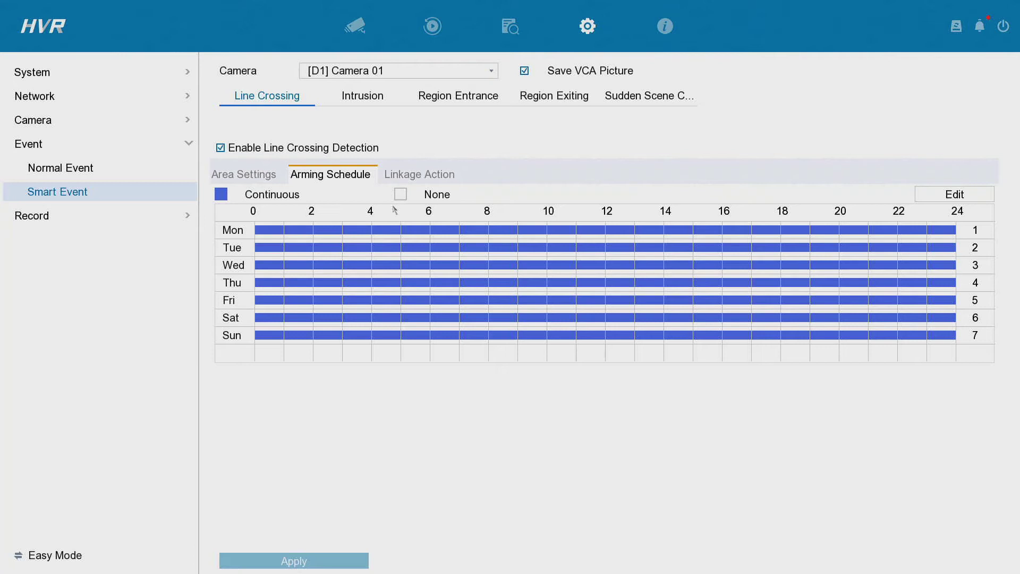
click(404, 179)
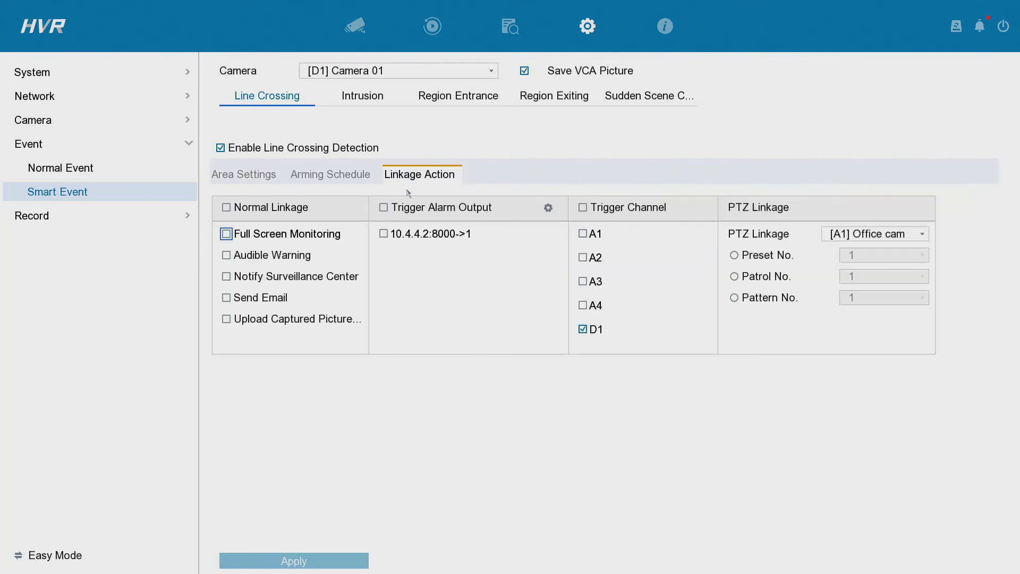
click(411, 206)
click(271, 255)
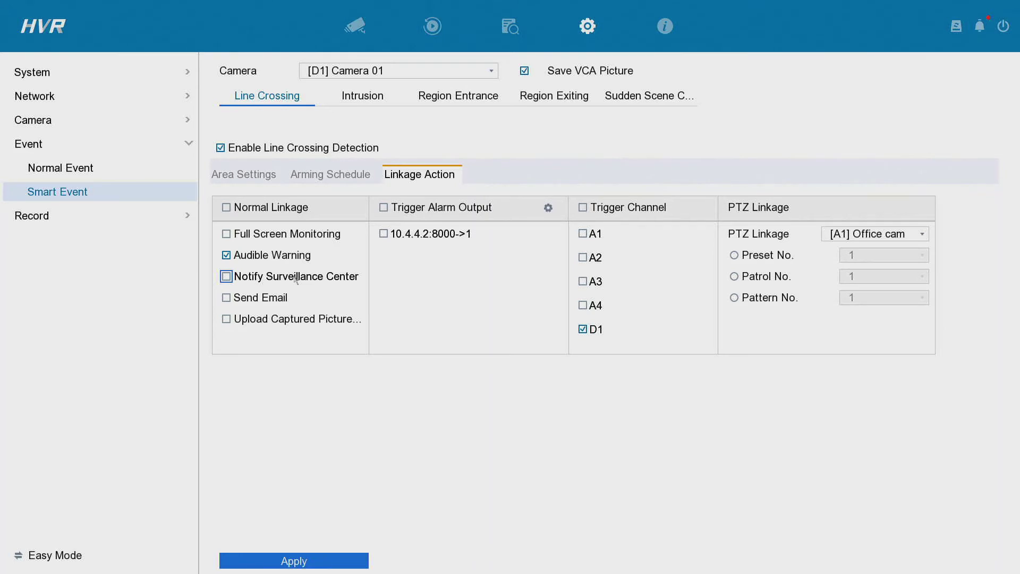
click(296, 278)
click(295, 562)
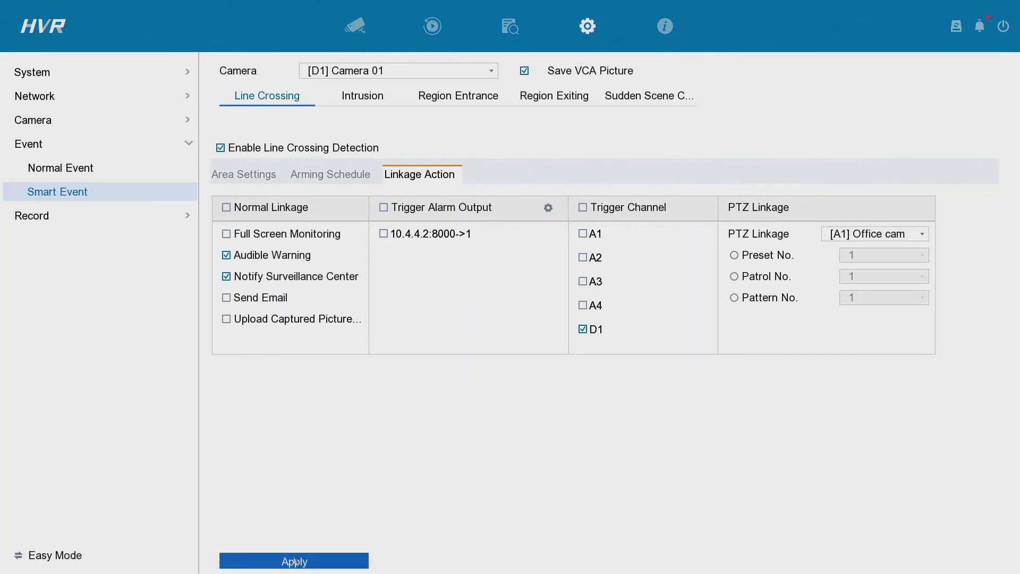
Step: Return to Area Settings to view Camera 01's drawn A<->B line at sensitivity 50
click(273, 178)
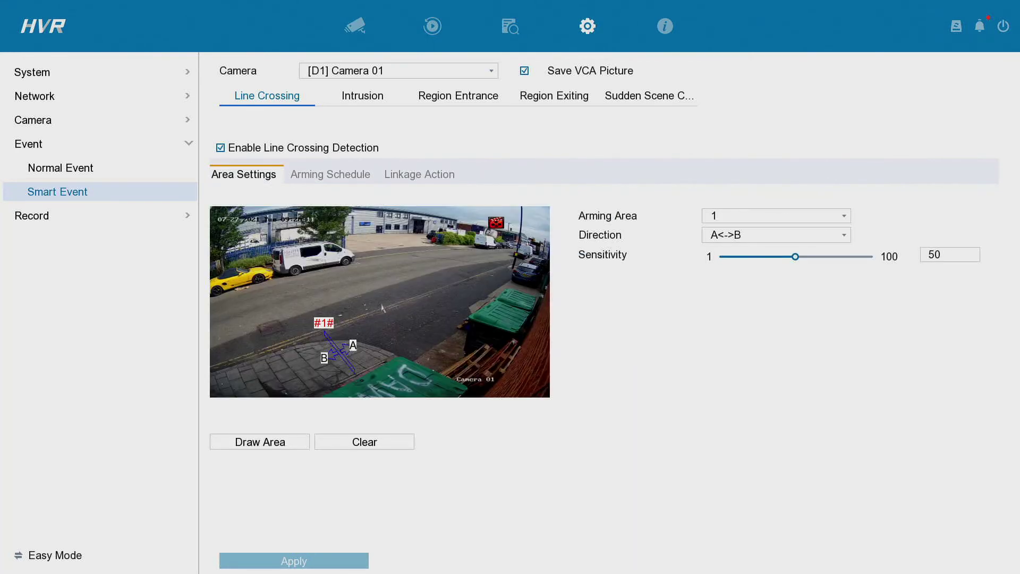